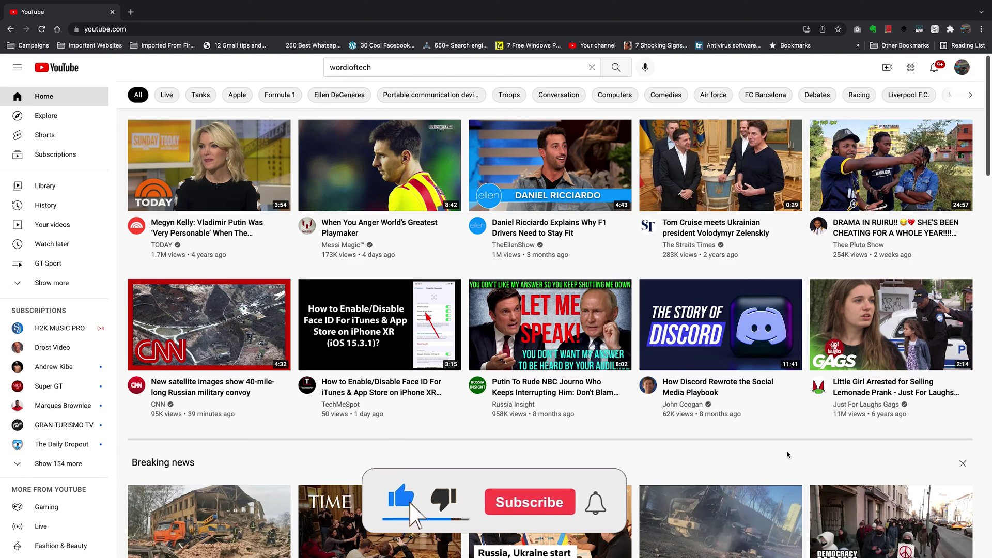
scroll(788, 455, "down", 1)
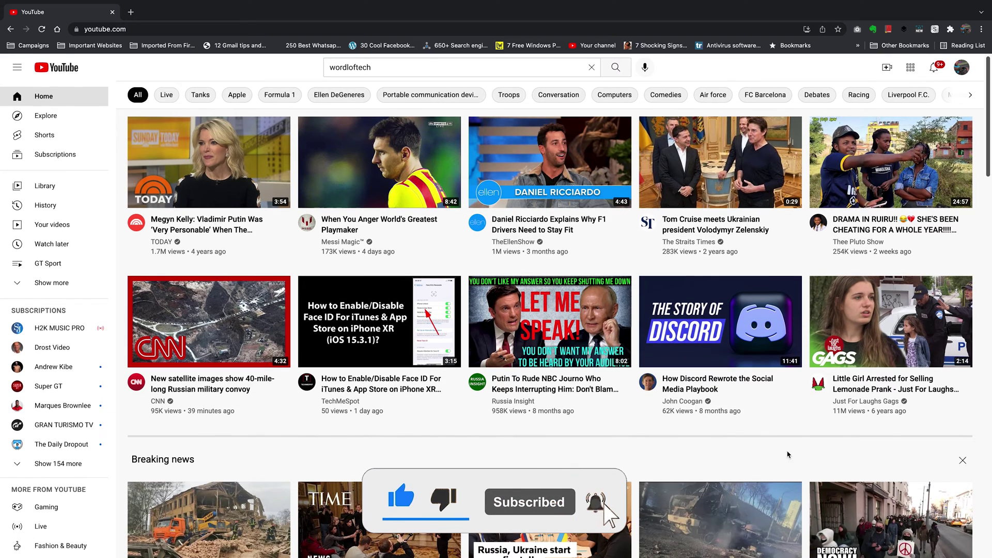
scroll(970, 170, "up", 1)
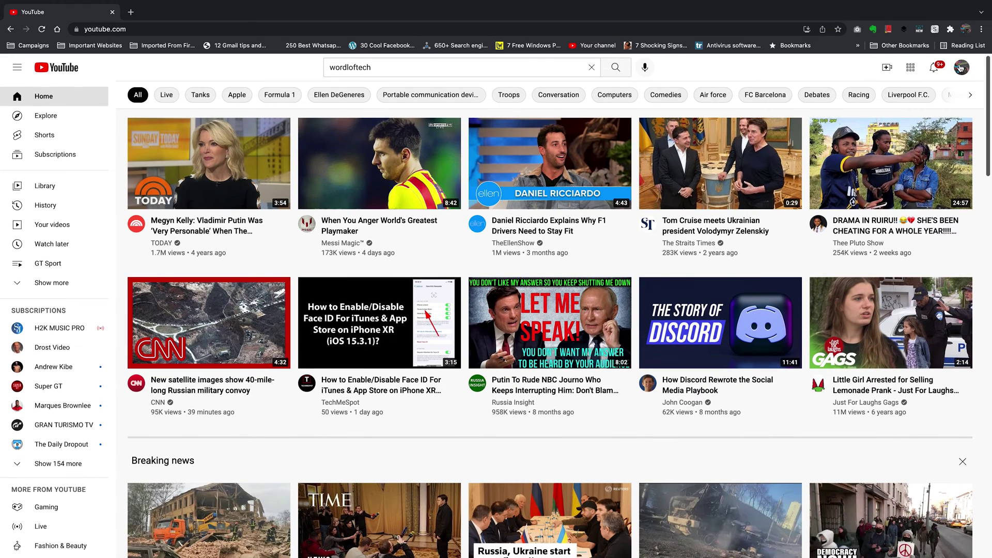
Go to your own YouTube channel page using the profile avatar menu.
left_click(961, 69)
Open the newest upload, the Ferrari 458 Italia test race, in a new tab and watch it.
left_click(900, 132)
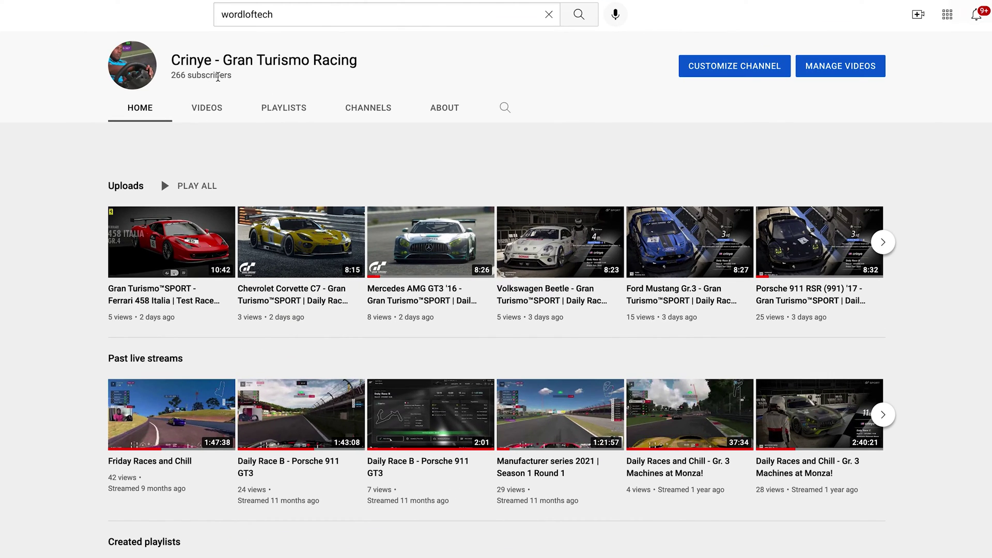
right_click(193, 241)
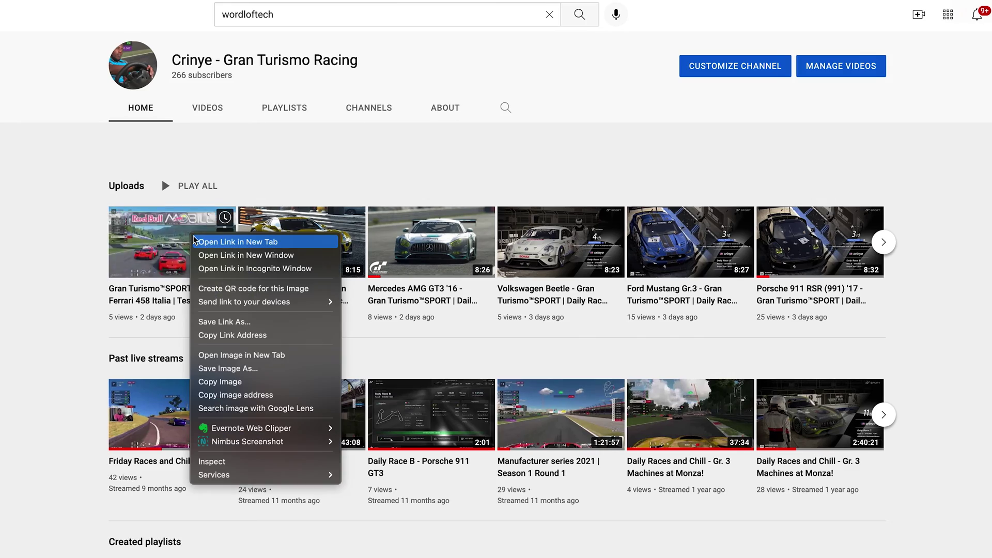
left_click(196, 241)
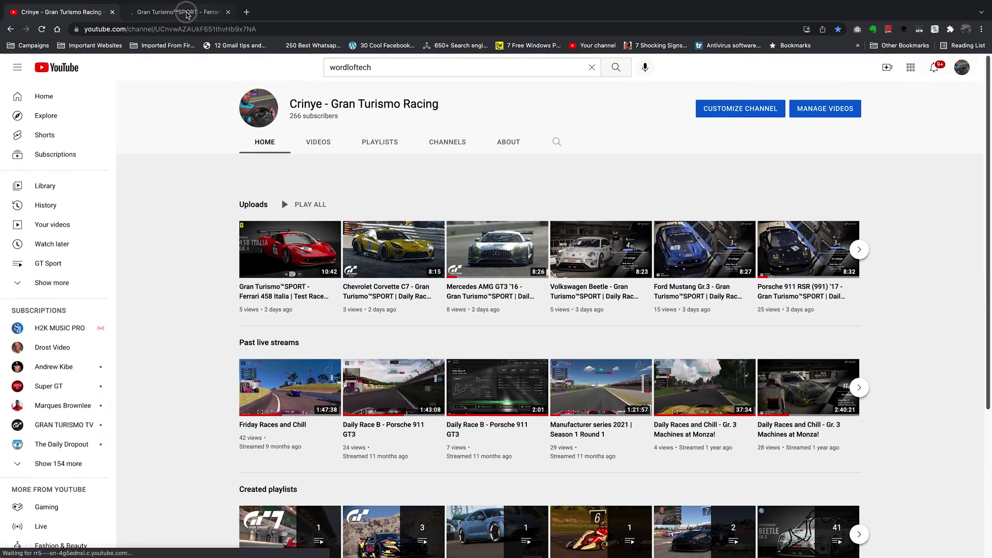
left_click(188, 13)
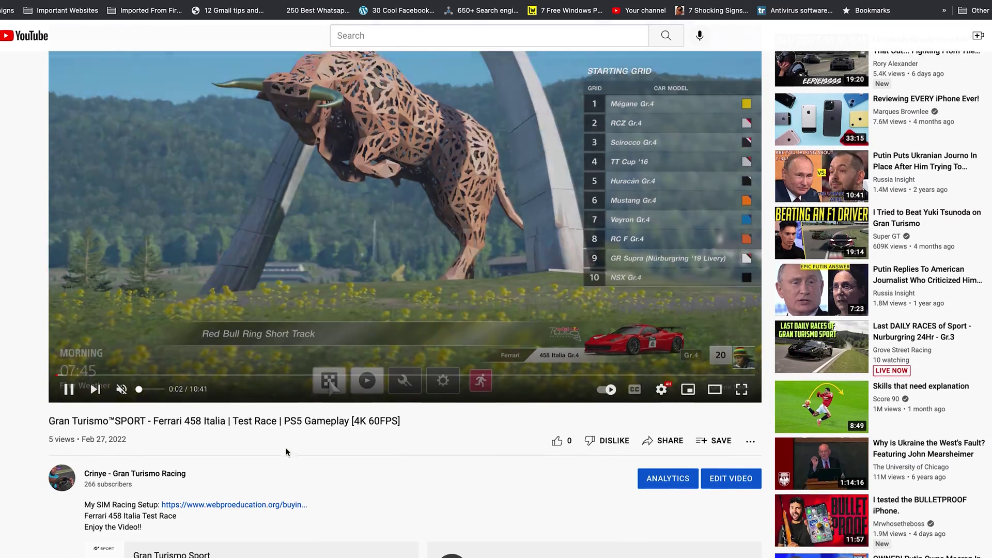
scroll(287, 448, "down", 1)
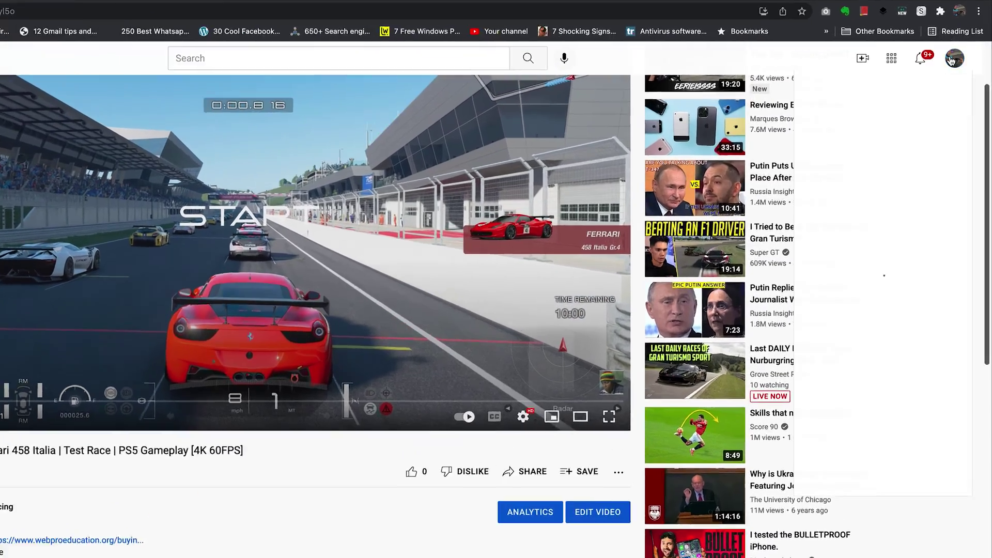
left_click(962, 67)
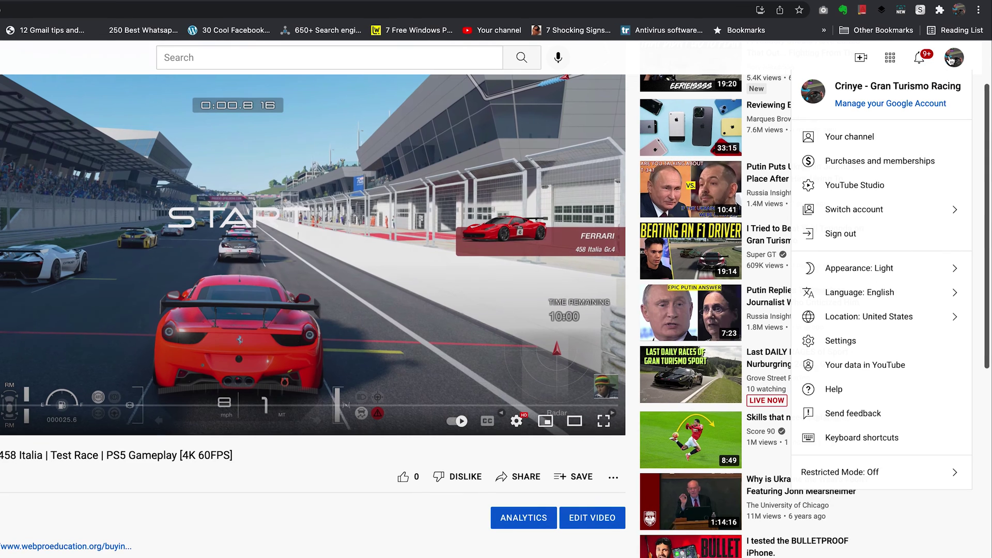
Switch to the YouTube Studio dashboard and bring up its Settings dialog.
left_click(876, 191)
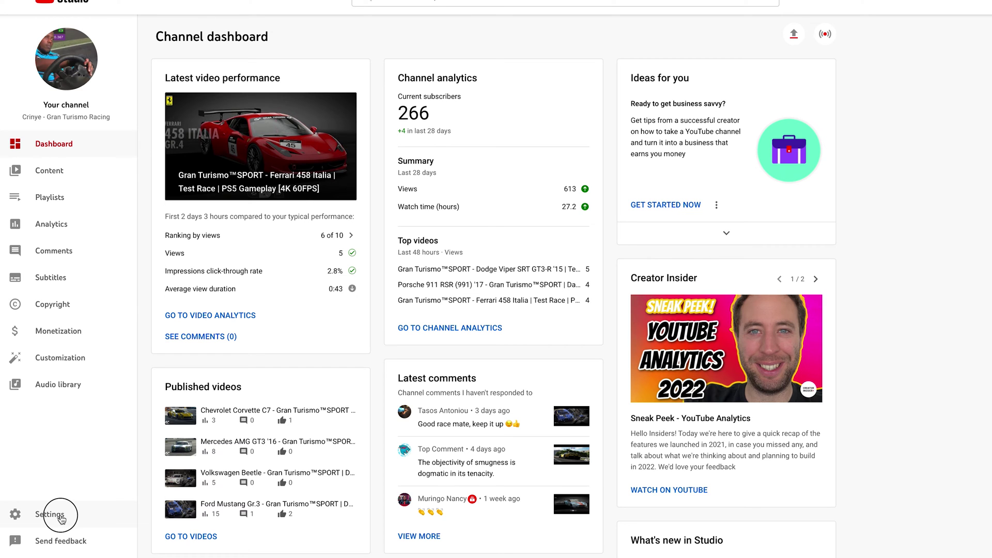
left_click(61, 519)
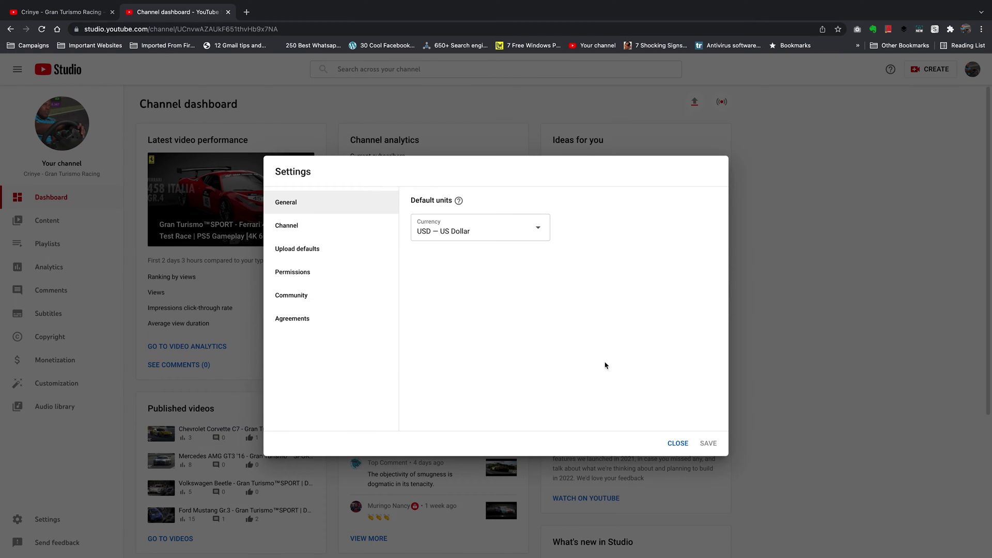
Show the Channel section's Advanced settings in the Studio Settings dialog.
left_click(293, 227)
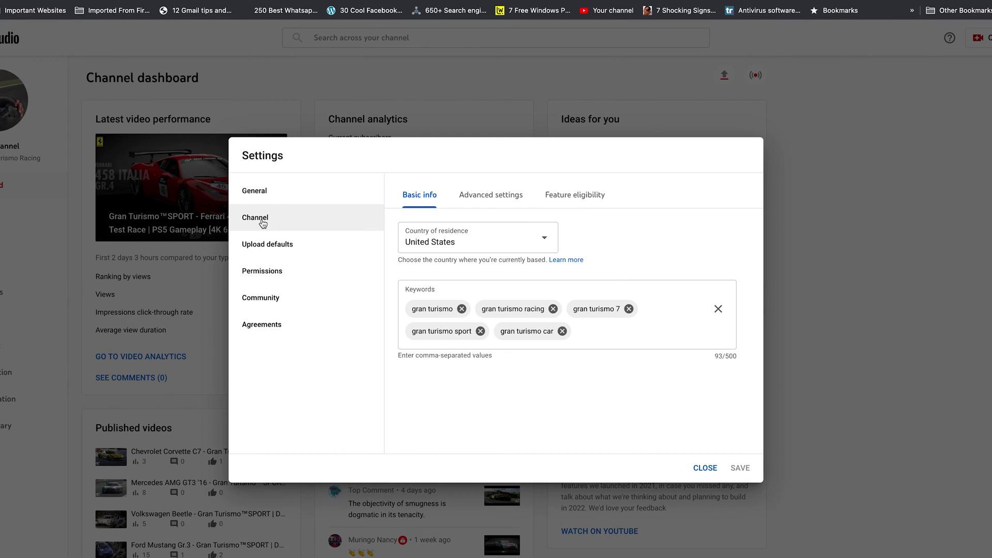
left_click(498, 199)
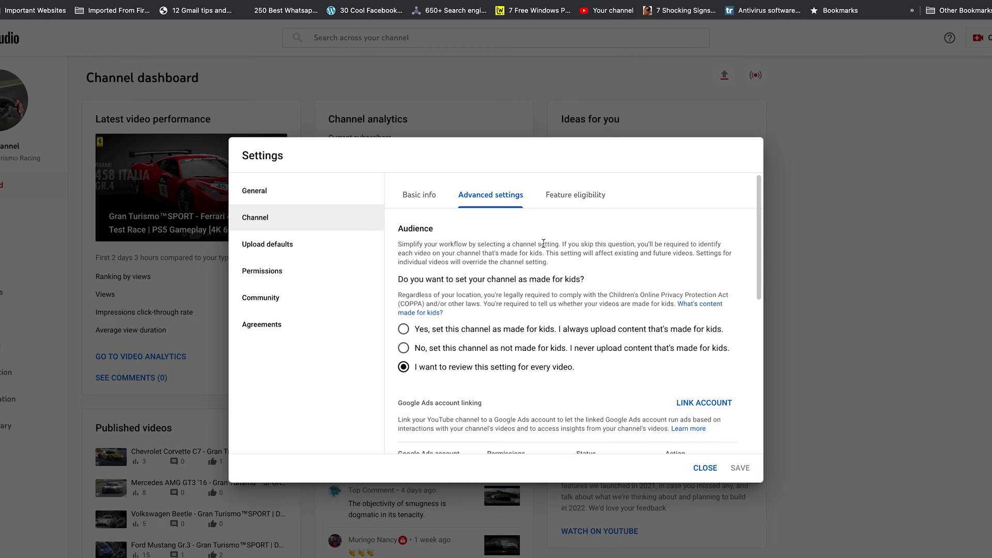
scroll(540, 289, "down", 1)
scroll(540, 289, "down", 2)
scroll(539, 287, "down", 2)
scroll(539, 286, "down", 1)
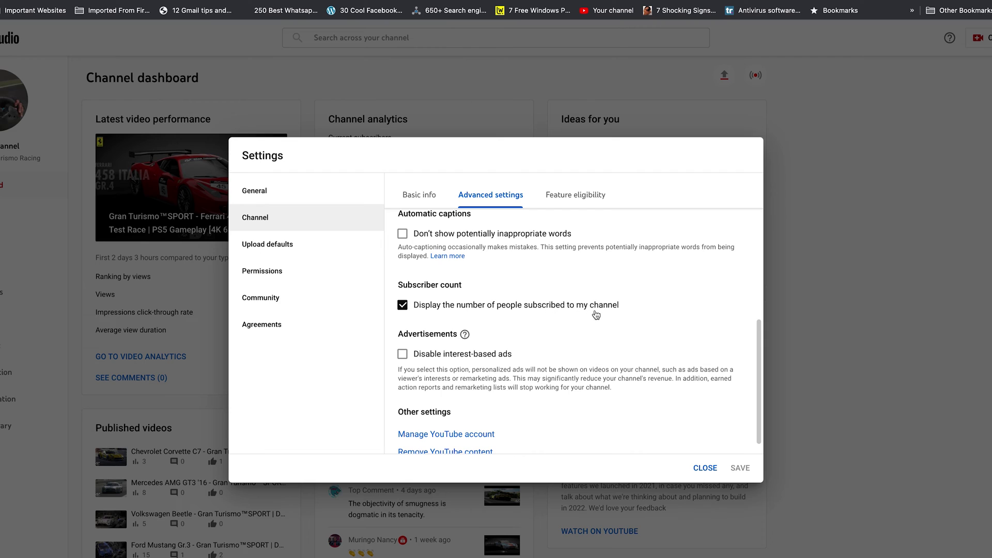
Uncheck 'Display the number of people subscribed to my channel' and save the settings.
left_click(401, 307)
left_click(706, 446)
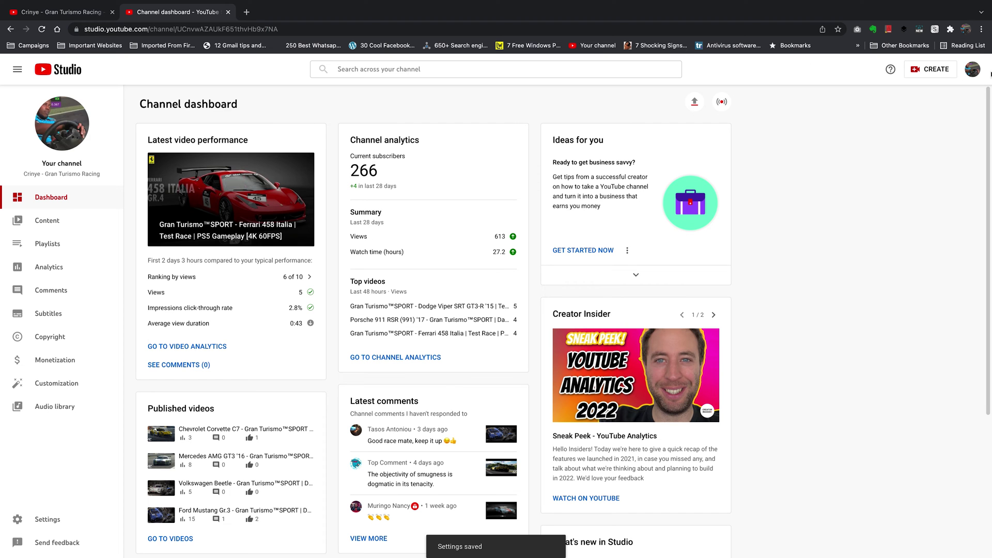
Open your channel page in a new tab and play the Ferrari 458 Italia test race video.
left_click(975, 70)
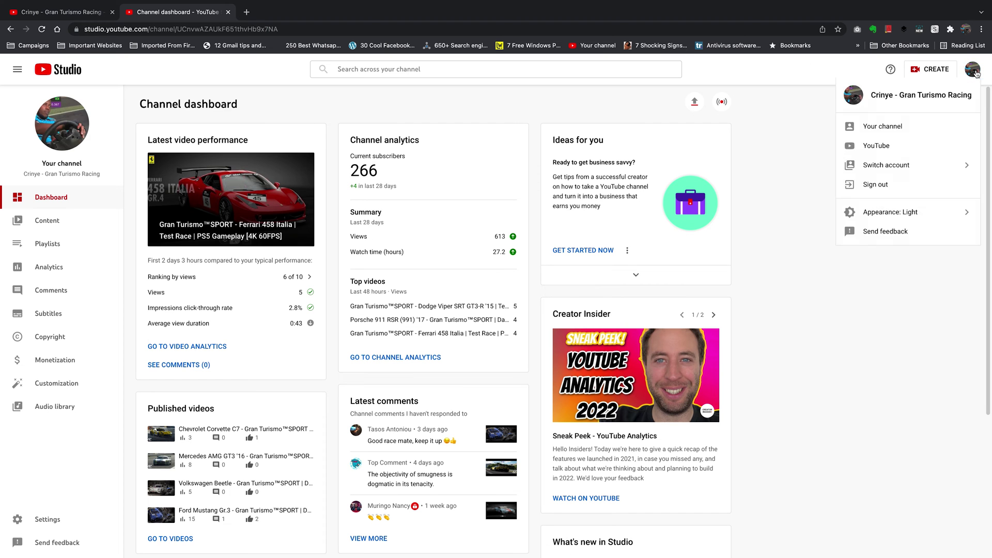
right_click(878, 128)
left_click(868, 131)
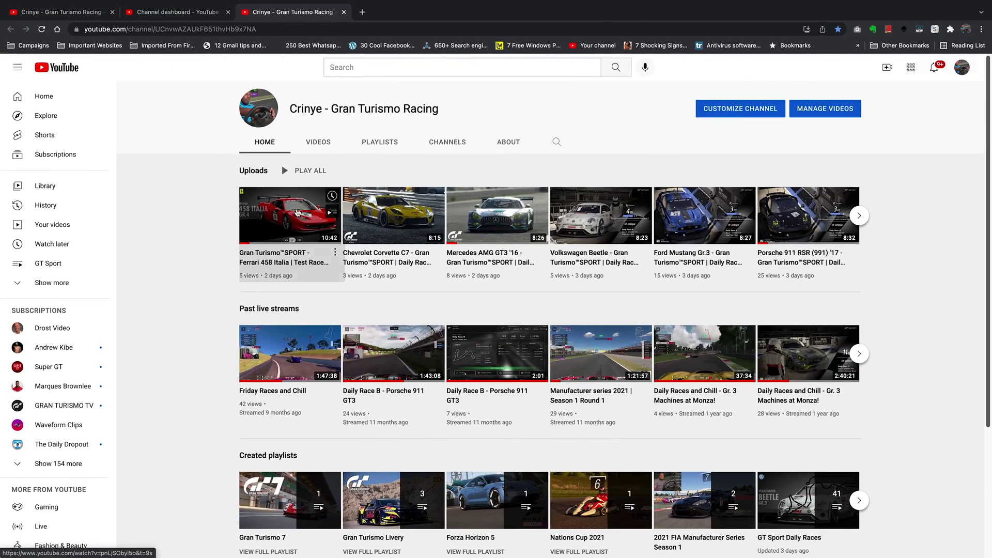
left_click(297, 213)
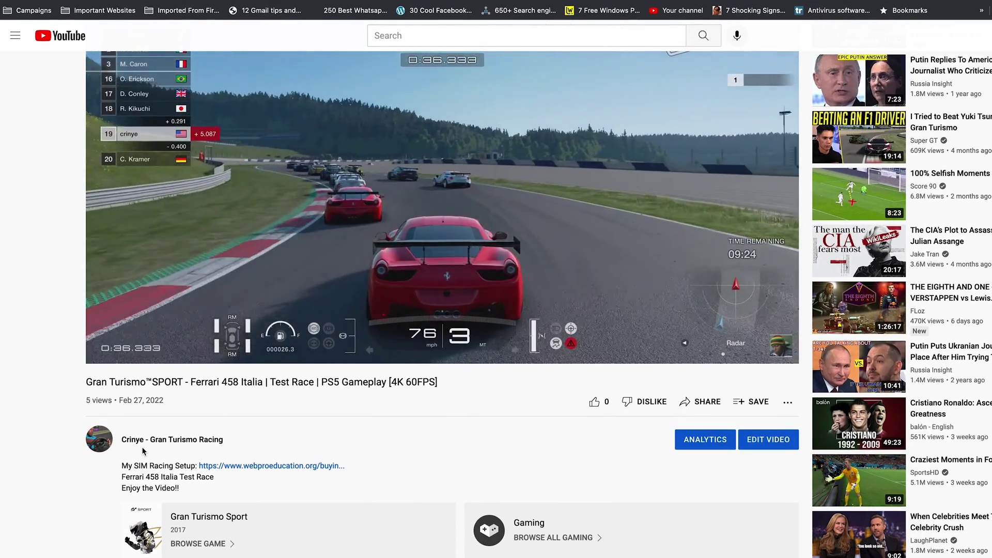
scroll(385, 423, "down", 1)
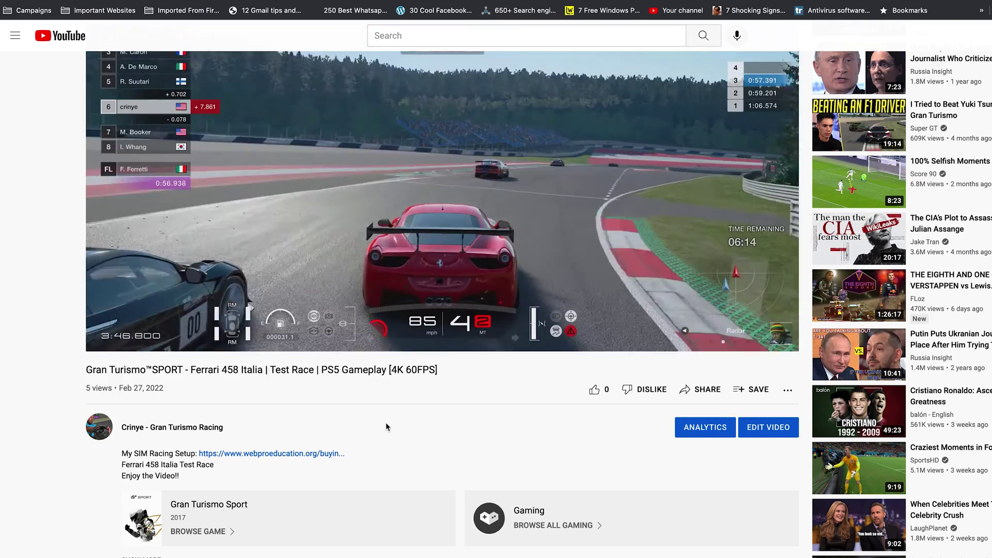